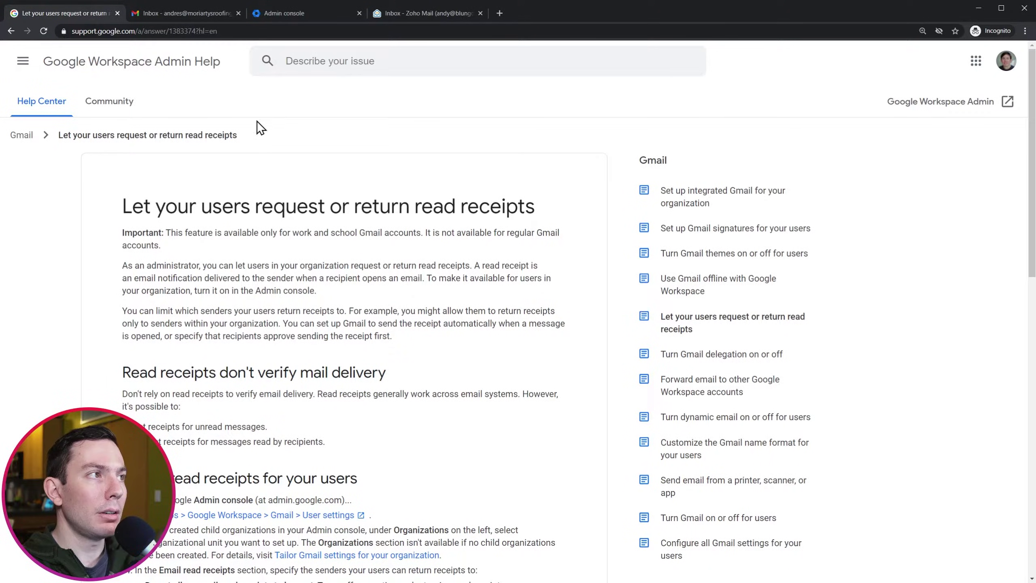
Step: In the Admin console, open Gmail's Email read receipts setting under Apps > Google Workspace > Gmail > User settings
left_click(301, 16)
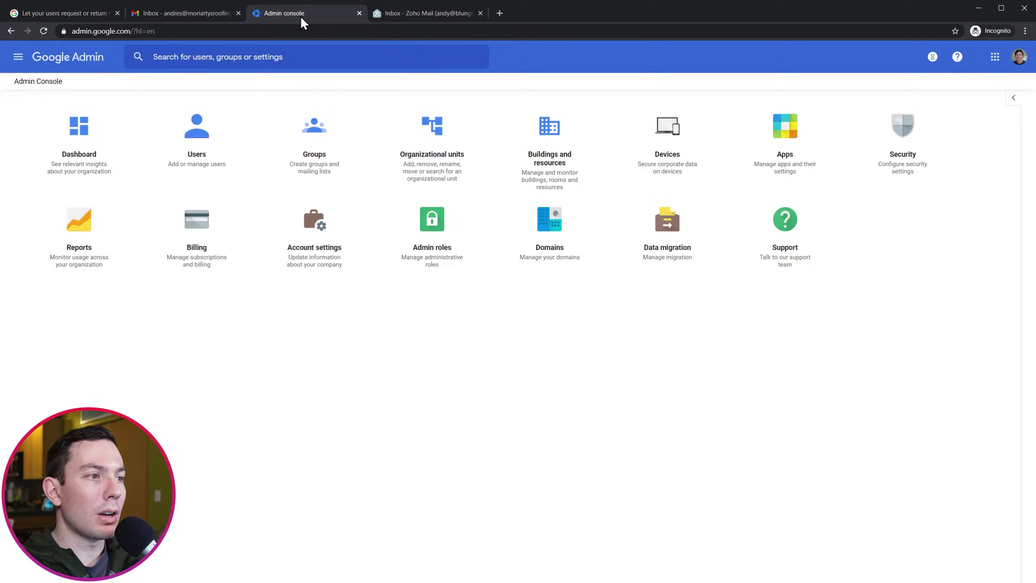
left_click(769, 156)
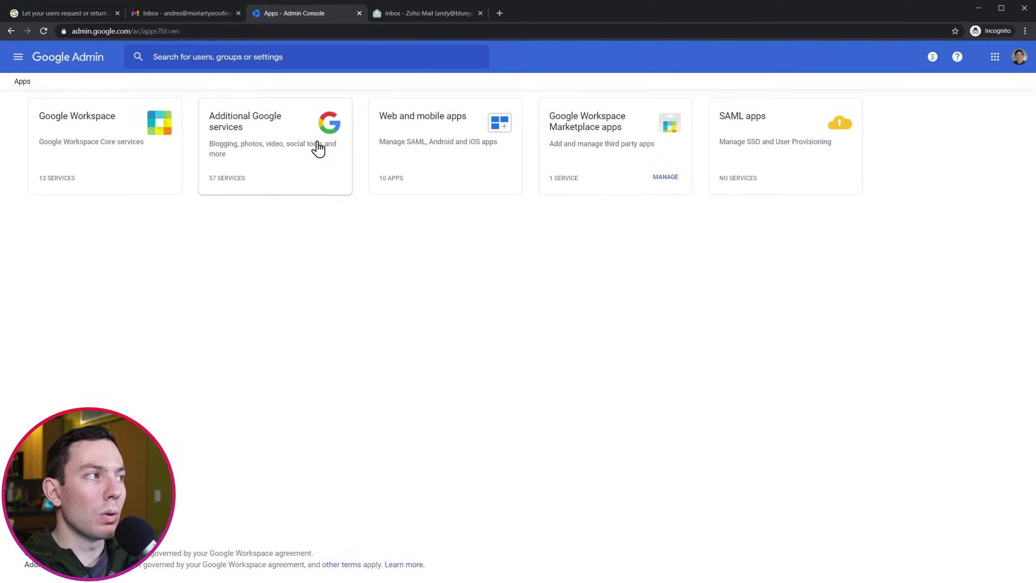
left_click(127, 142)
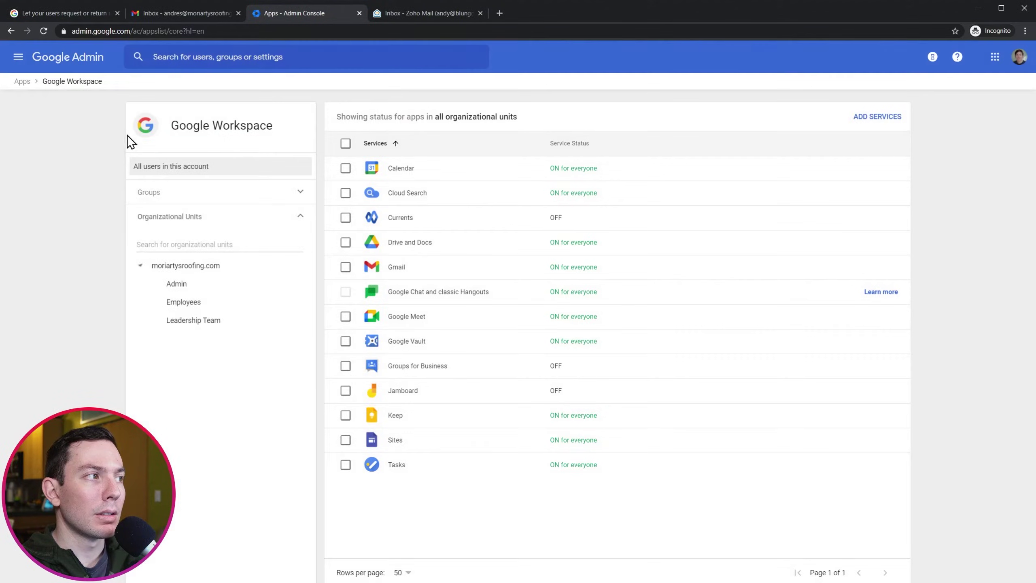
left_click(412, 270)
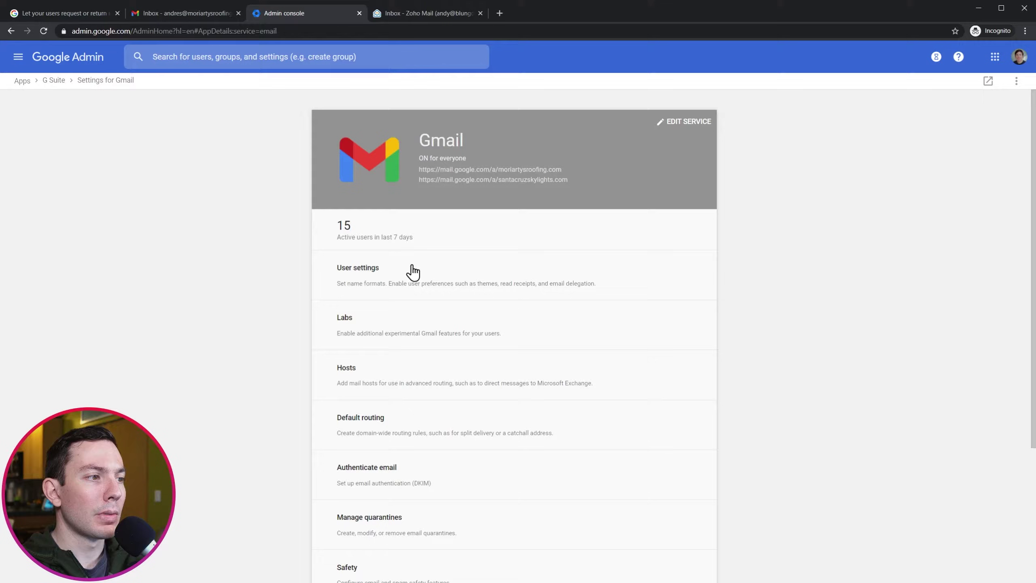
left_click(375, 273)
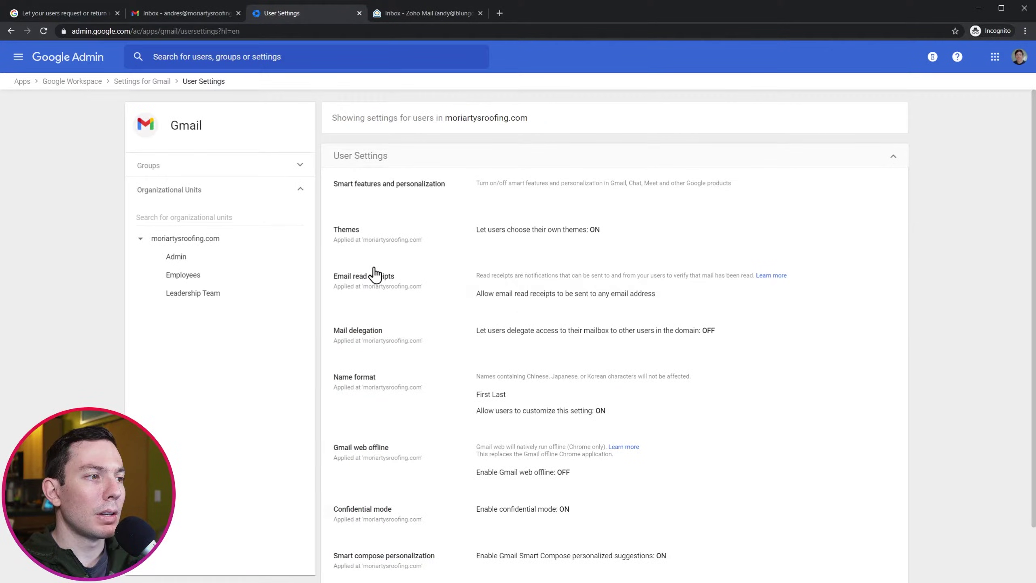
mouse_move(567, 283)
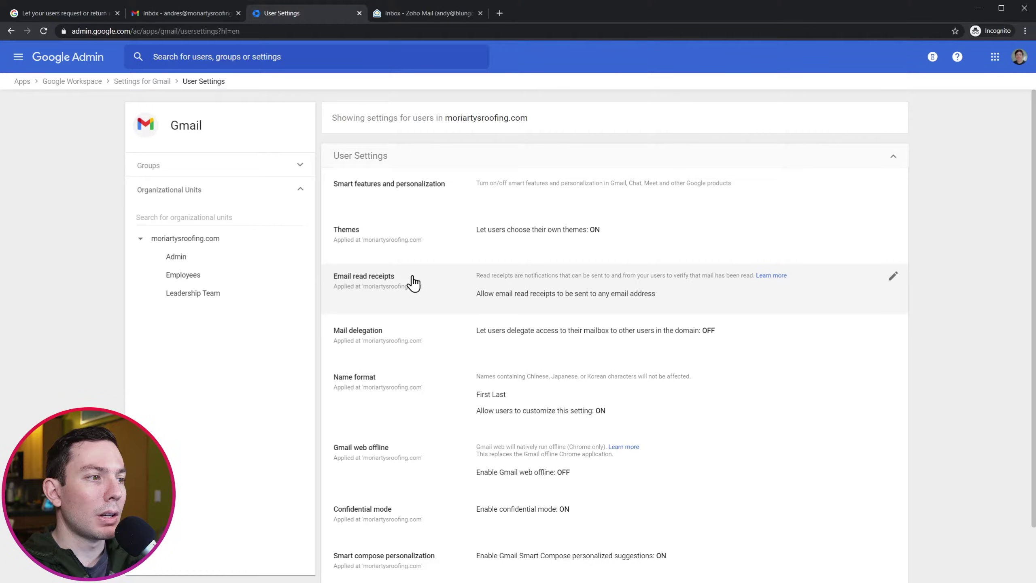
left_click(412, 281)
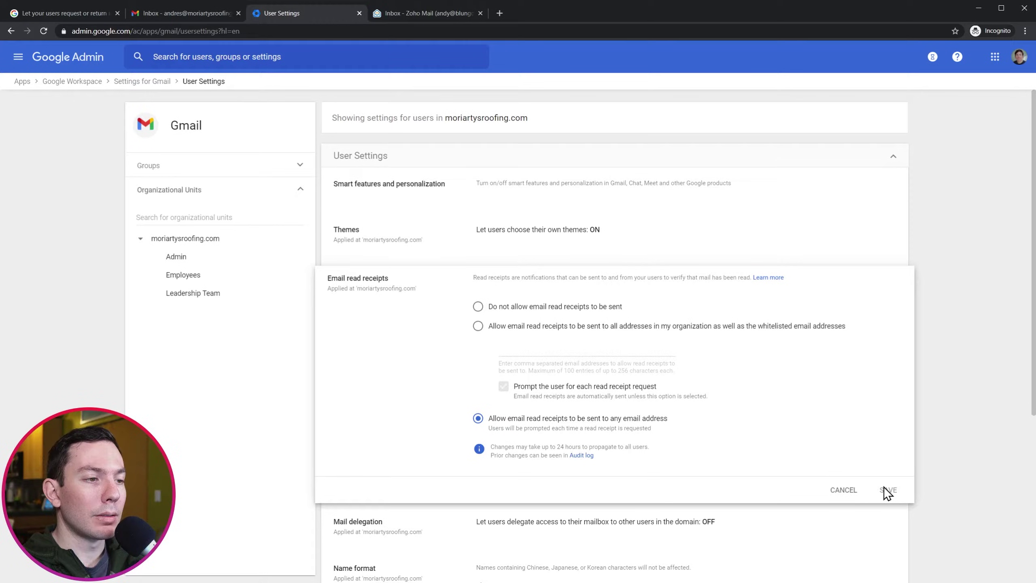
left_click(197, 14)
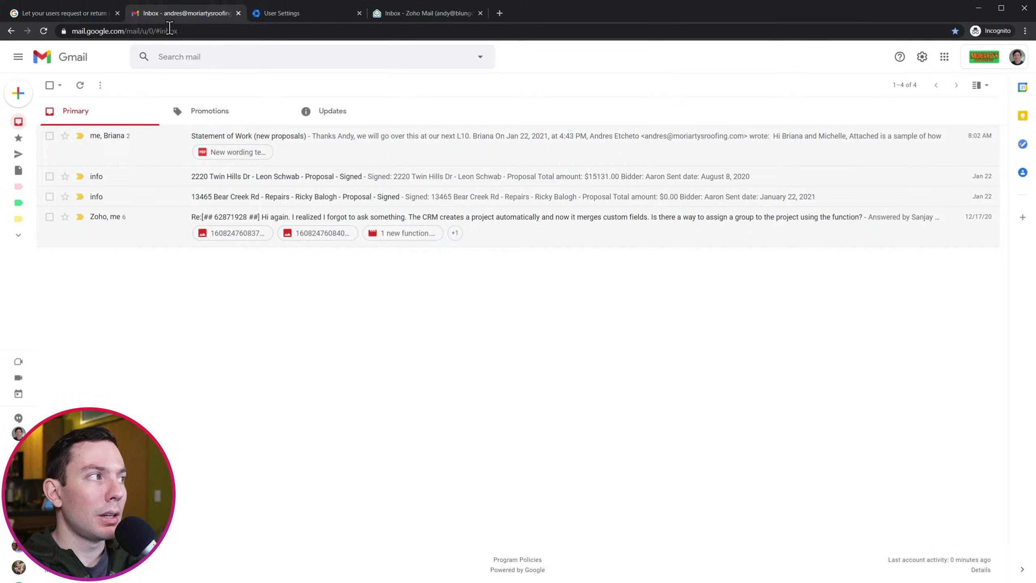
left_click(23, 97)
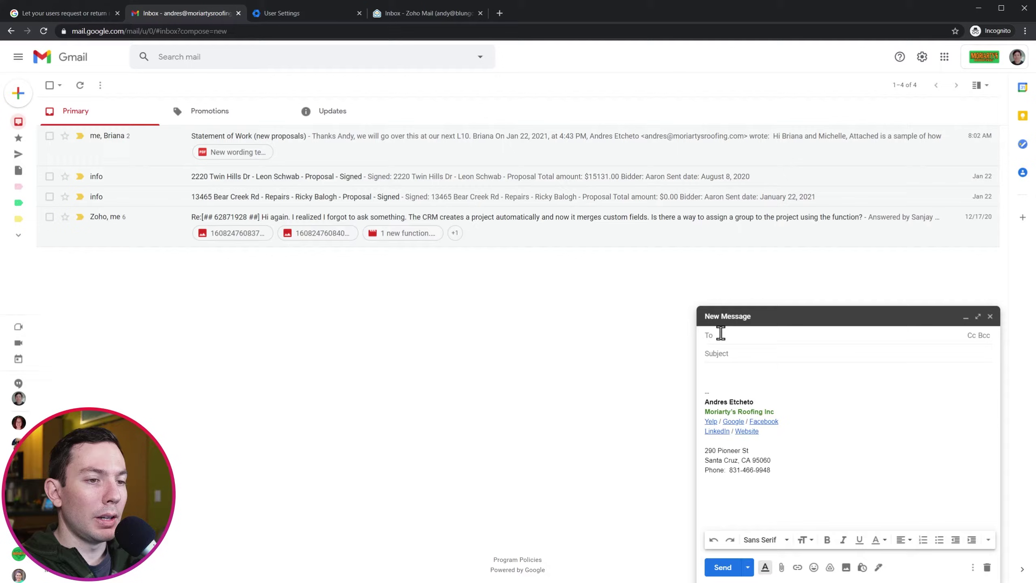
type("and")
key("Return")
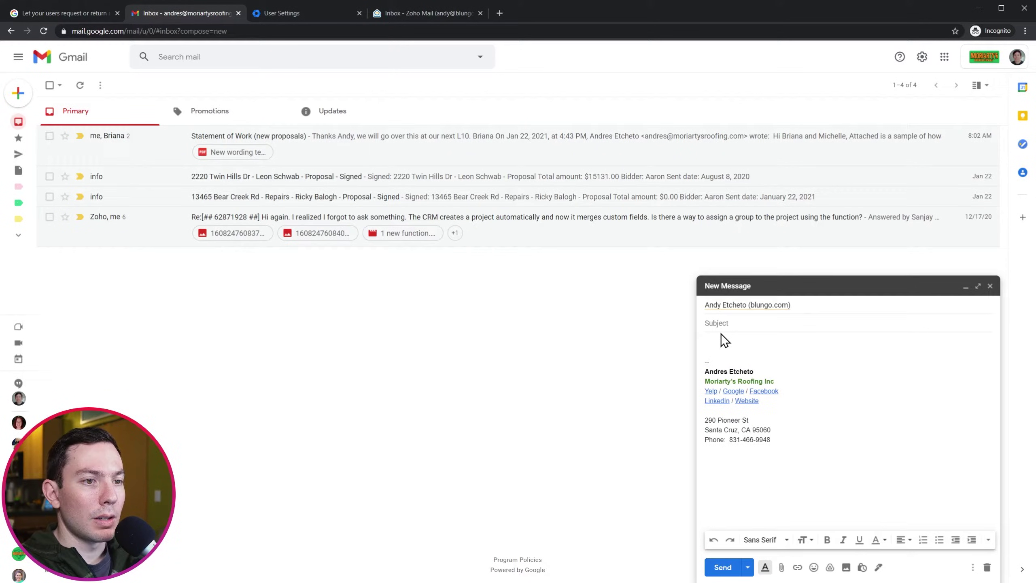
key("Tab")
type("Importa")
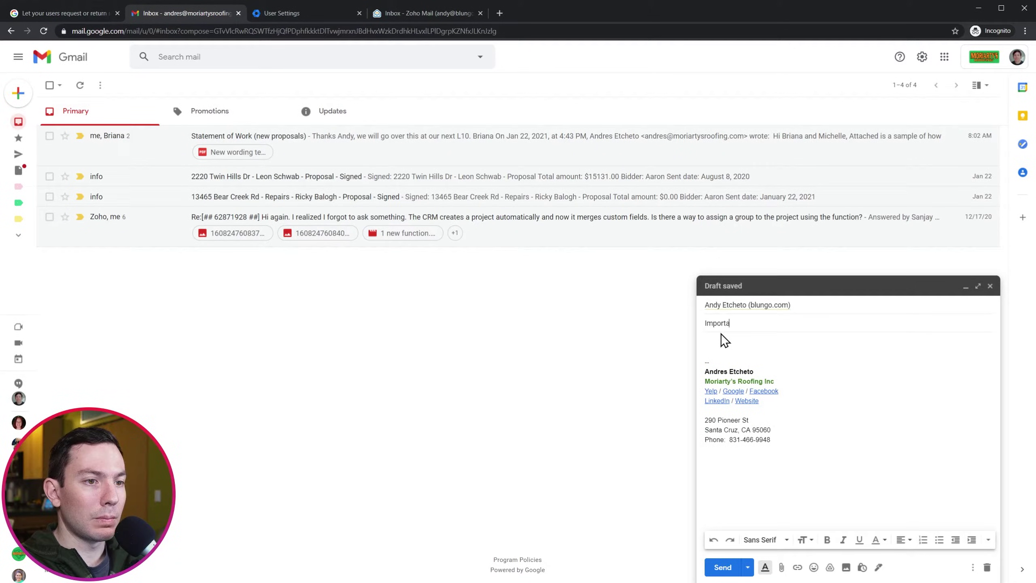
type("nt")
key("Tab")
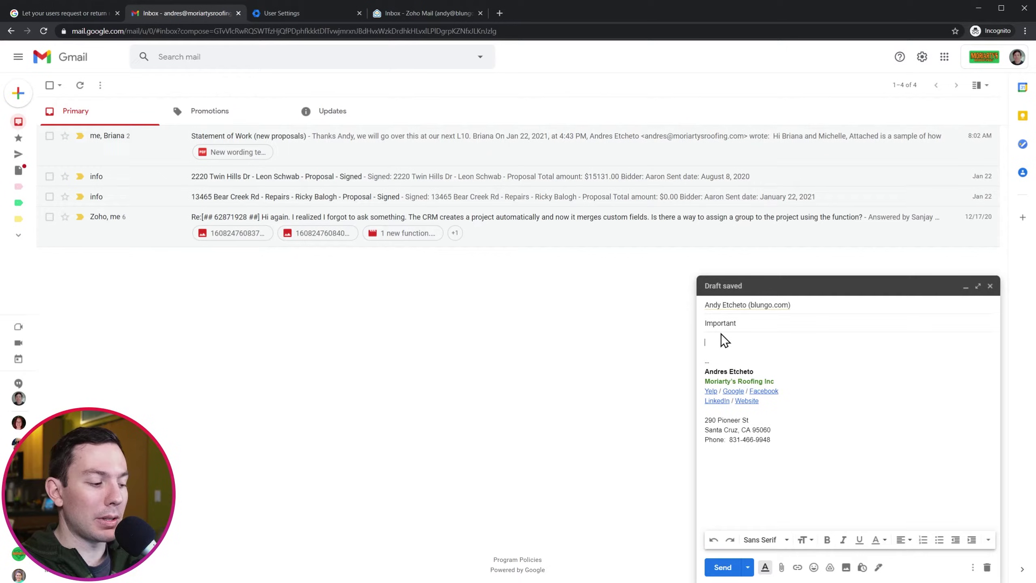
type("Important me")
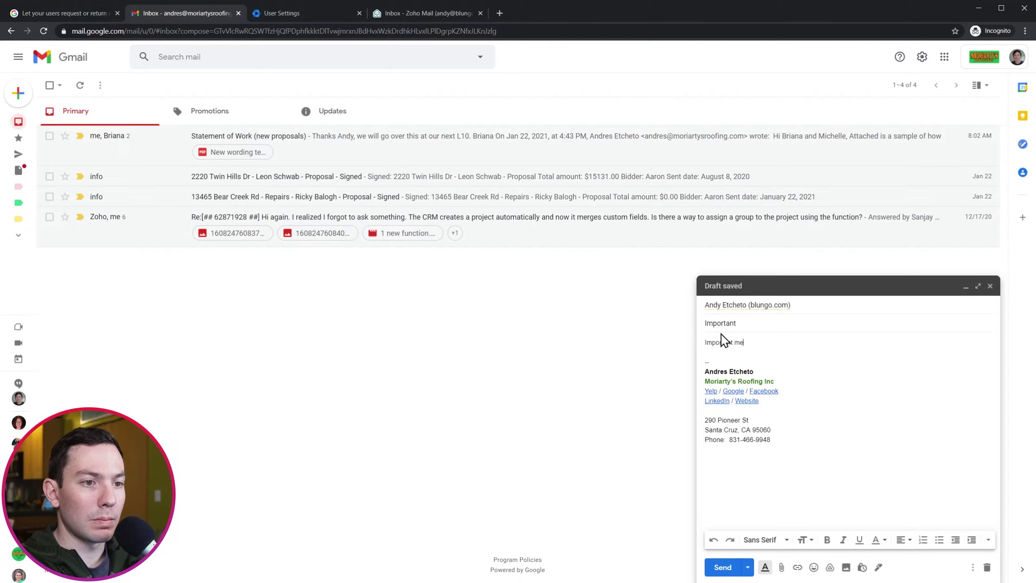
type("ssage")
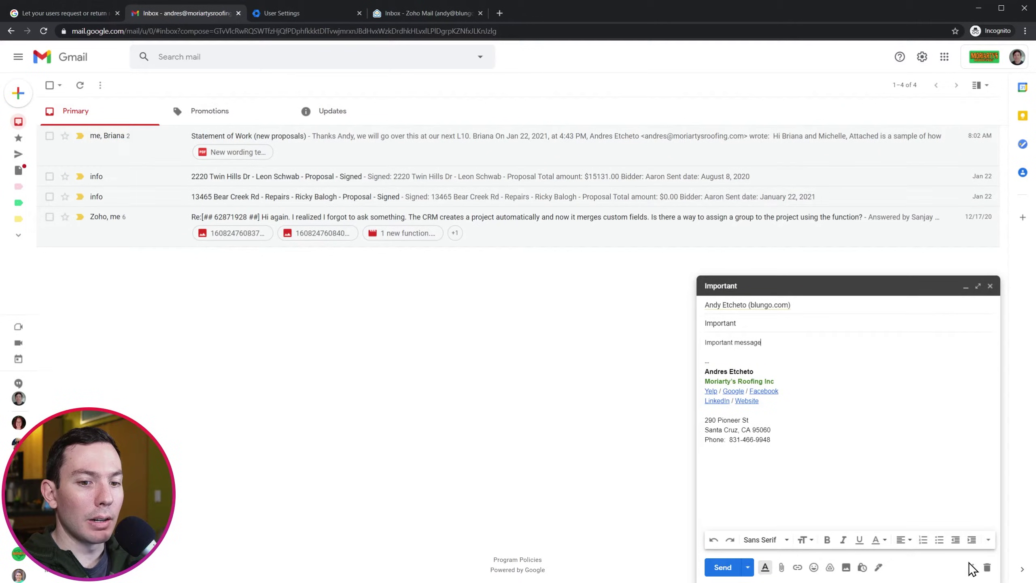
Step: Request a read receipt on the Important draft, send it, and view the sent message
left_click(972, 568)
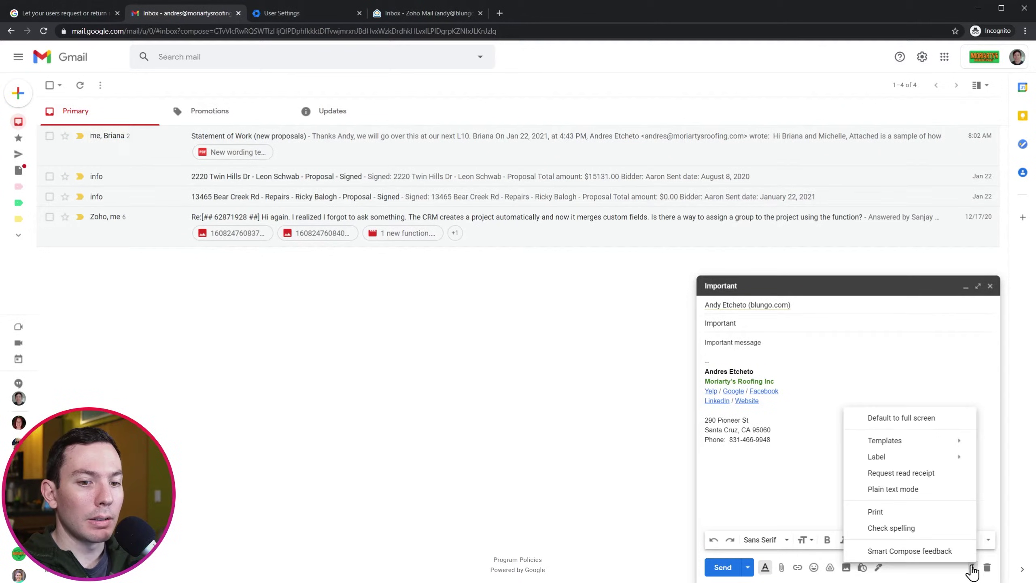
left_click(920, 476)
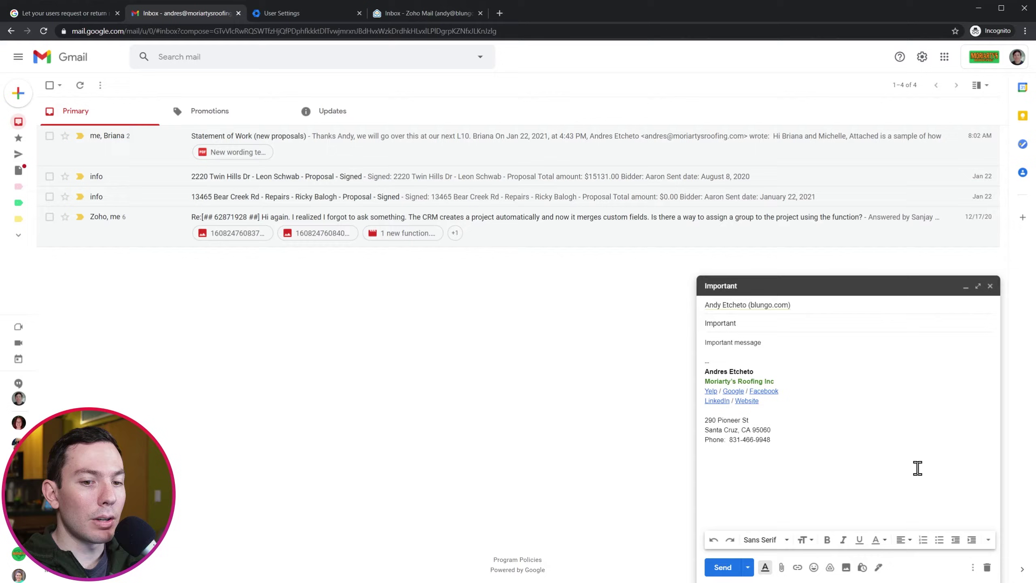
left_click(972, 568)
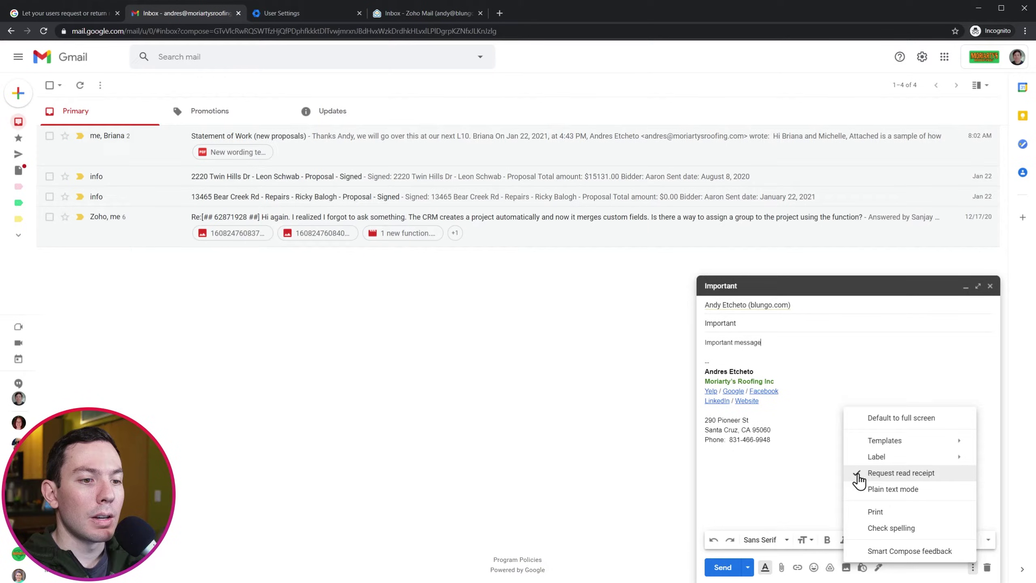
left_click(762, 483)
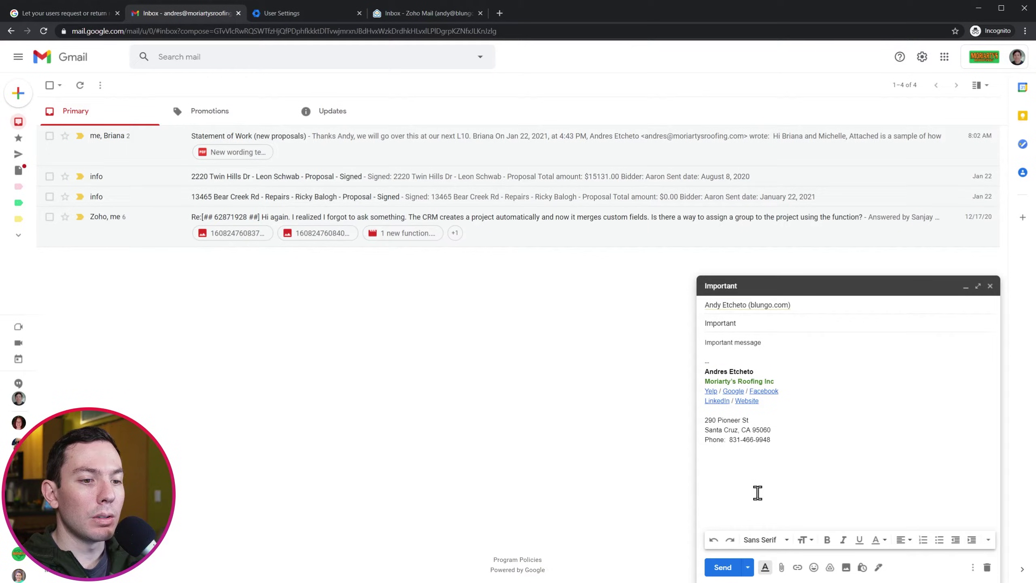
left_click(723, 568)
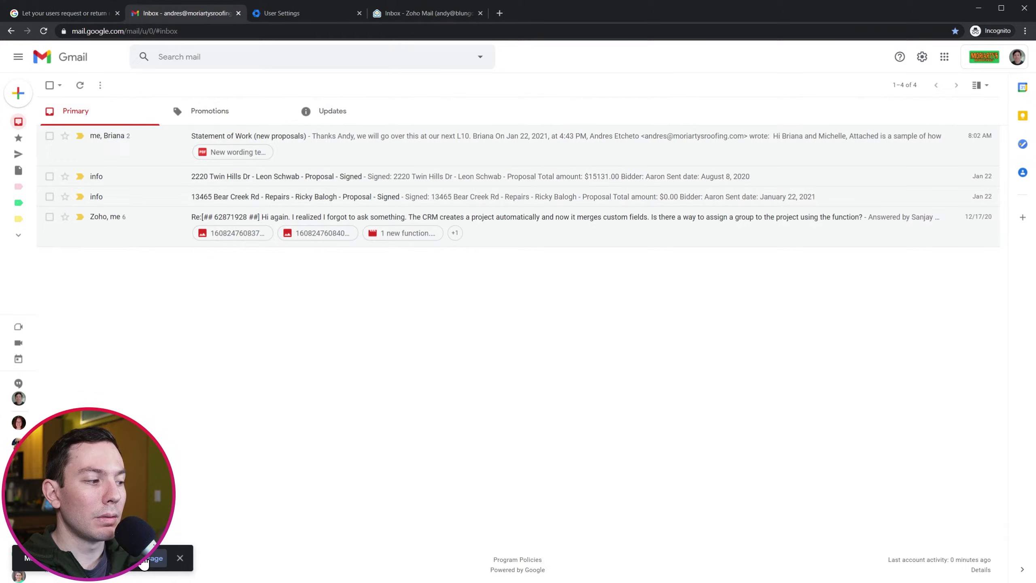
left_click(154, 557)
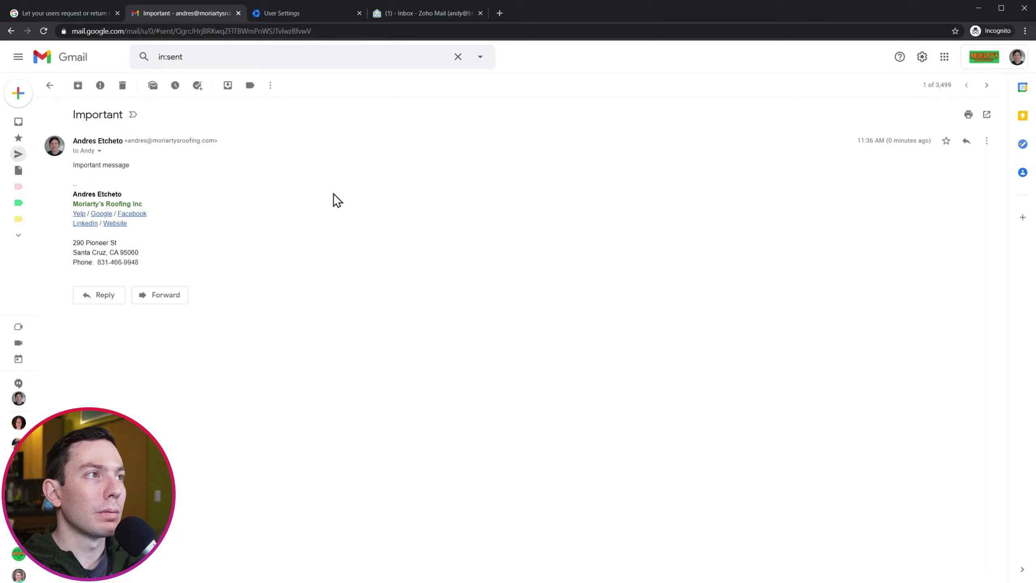
Step: Open the Important email in Zoho Mail and confirm sending the read receipt
left_click(416, 15)
mouse_move(339, 103)
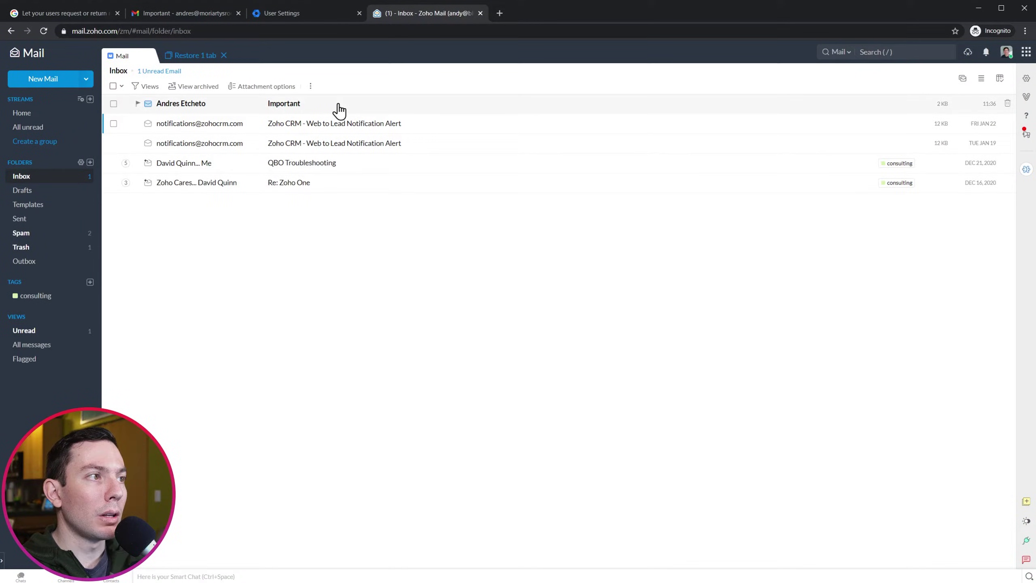
left_click(339, 110)
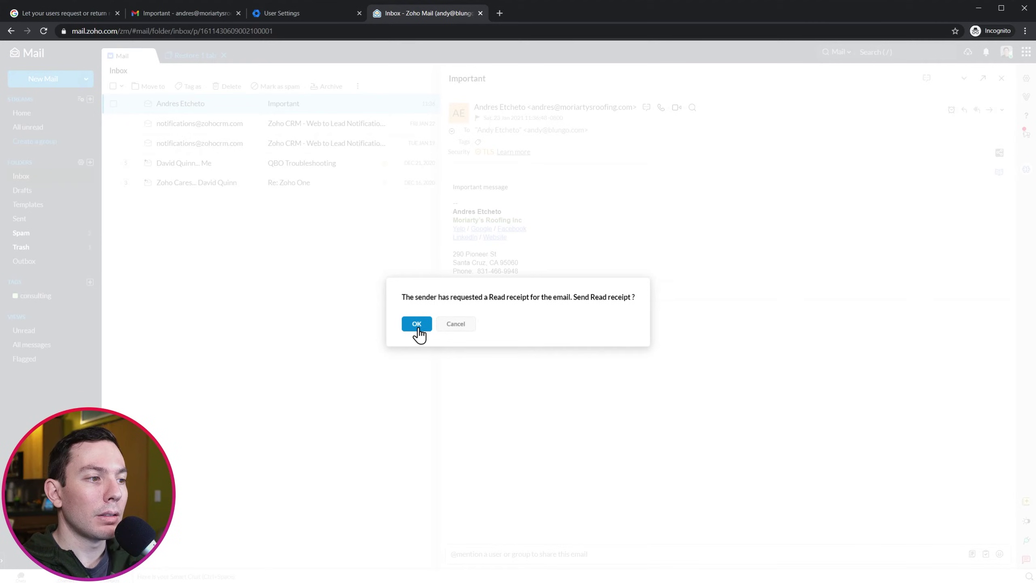
left_click(417, 325)
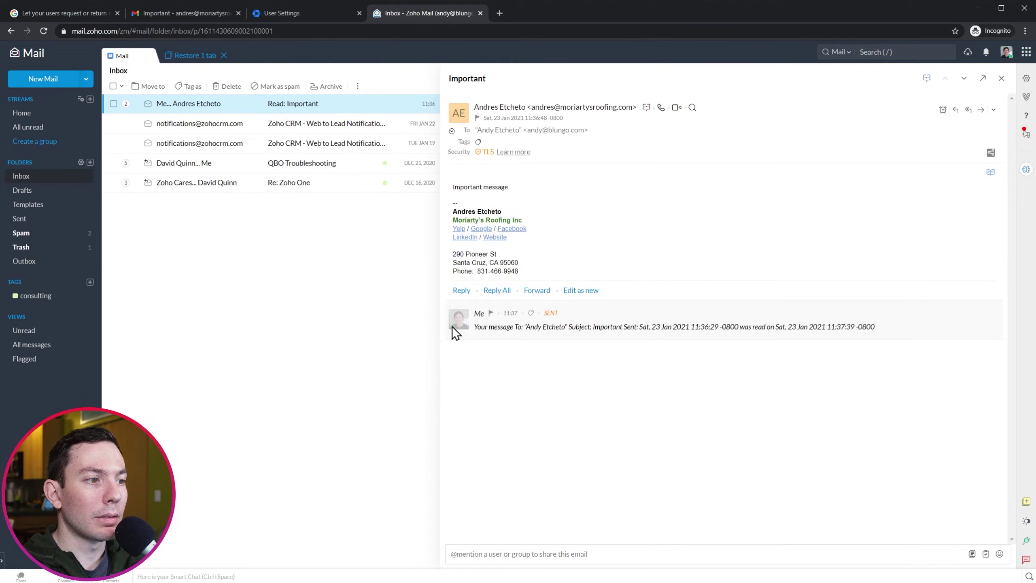
mouse_move(672, 319)
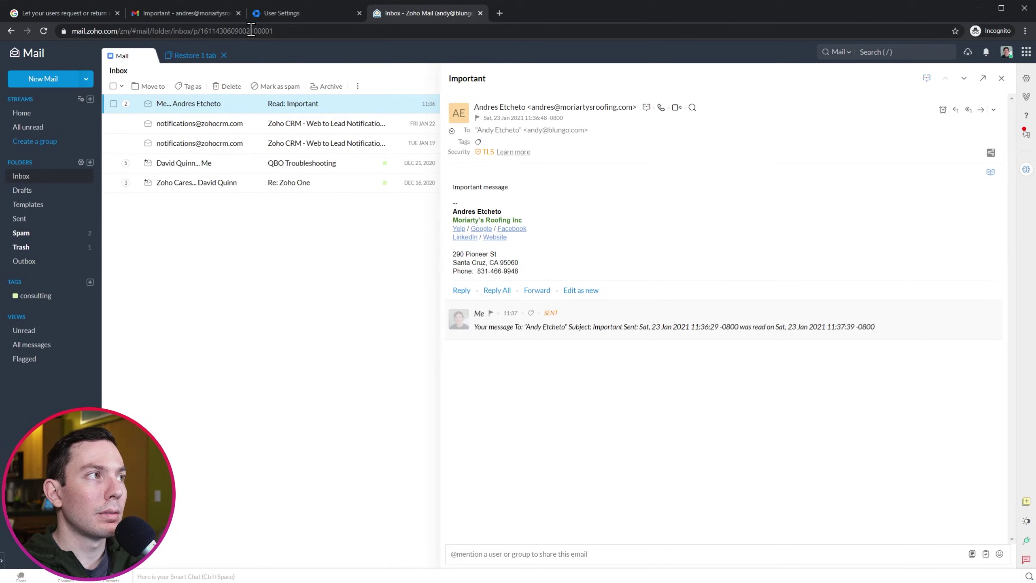
Step: Back in the Gmail inbox, open the Important thread showing it was read at 11:37
left_click(213, 12)
left_click(20, 122)
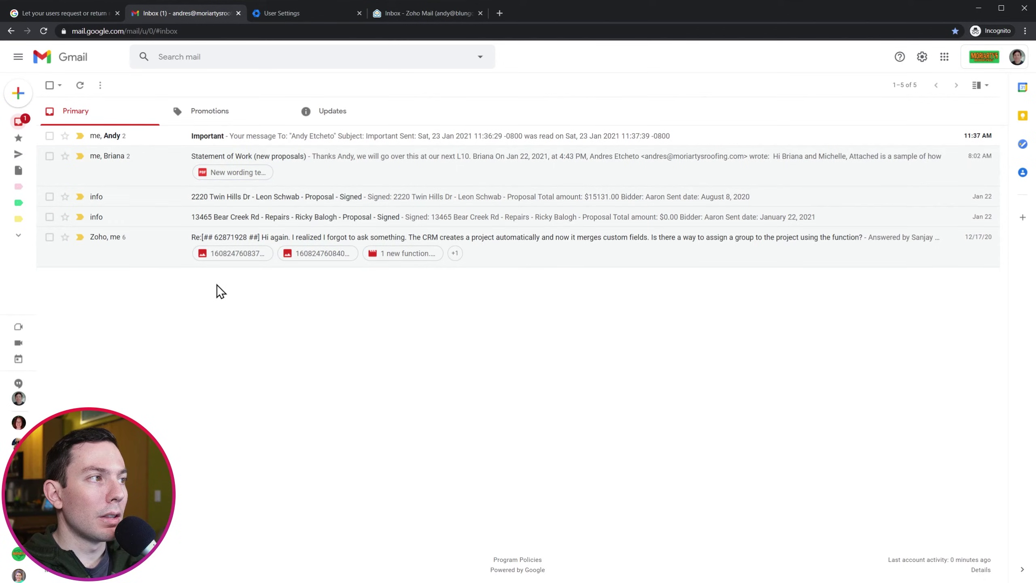
left_click(247, 142)
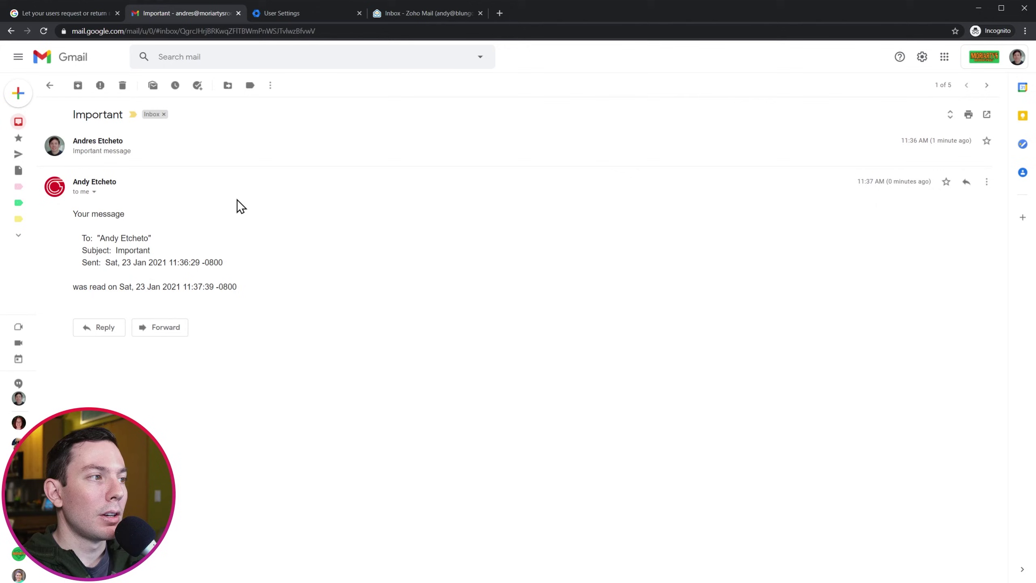